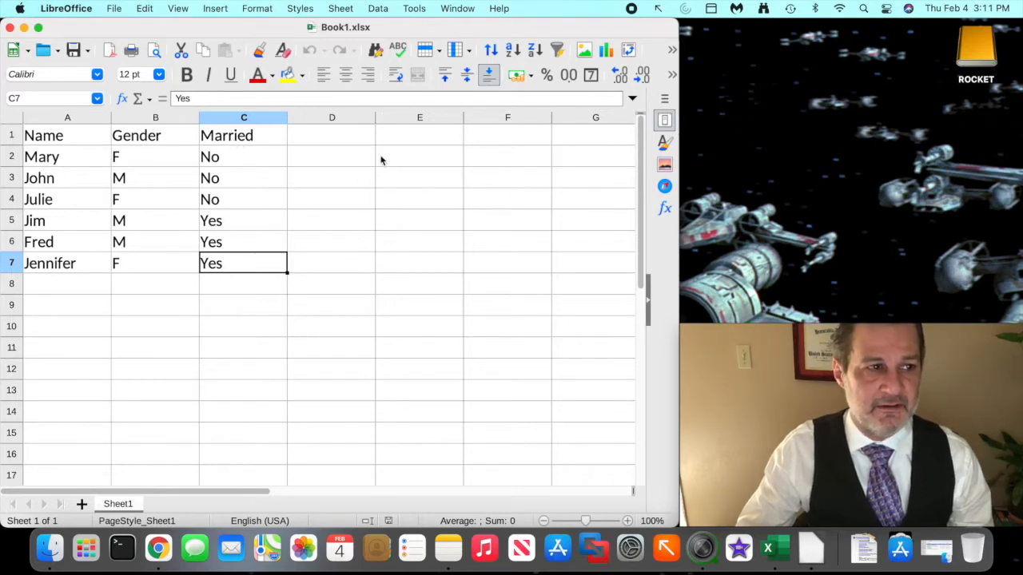
- Examine the header row, the first data row and the Name, Gender and Married columns
left_click(11, 136)
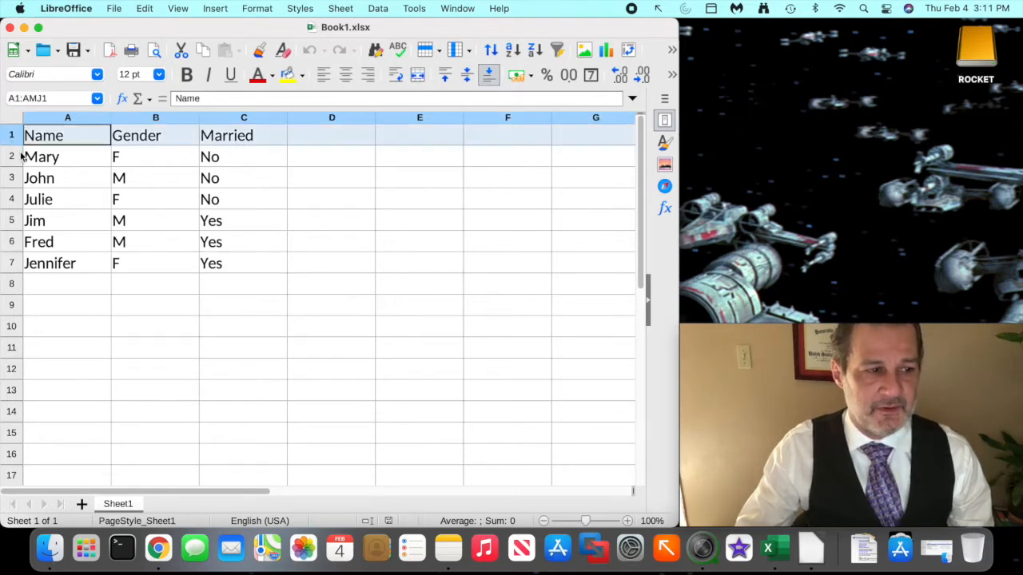
left_click(19, 156)
left_click(41, 137)
left_click(128, 137)
left_click(304, 152)
left_click(267, 141)
left_click_drag(267, 142, 76, 144)
left_click(350, 175)
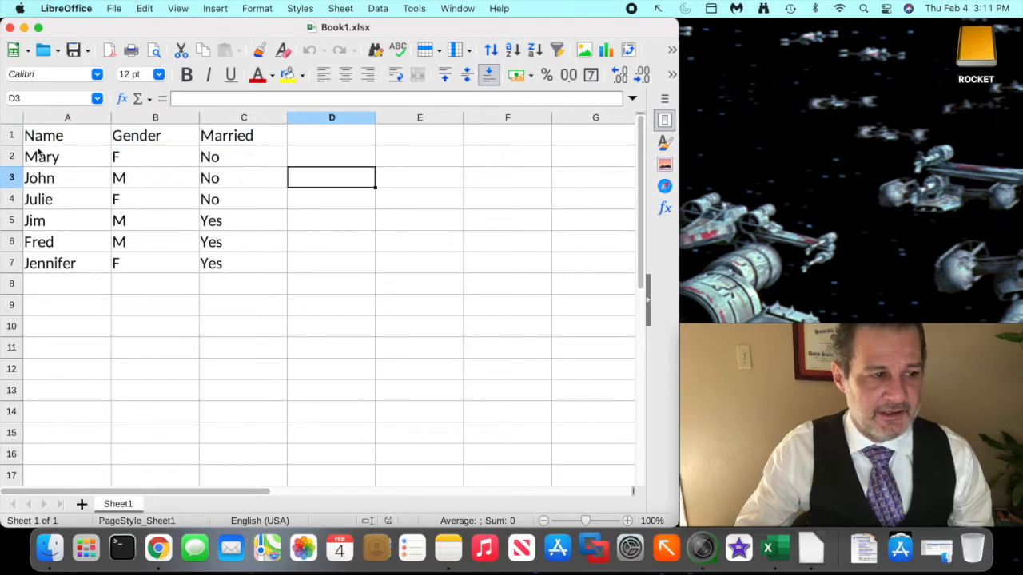
left_click(12, 136)
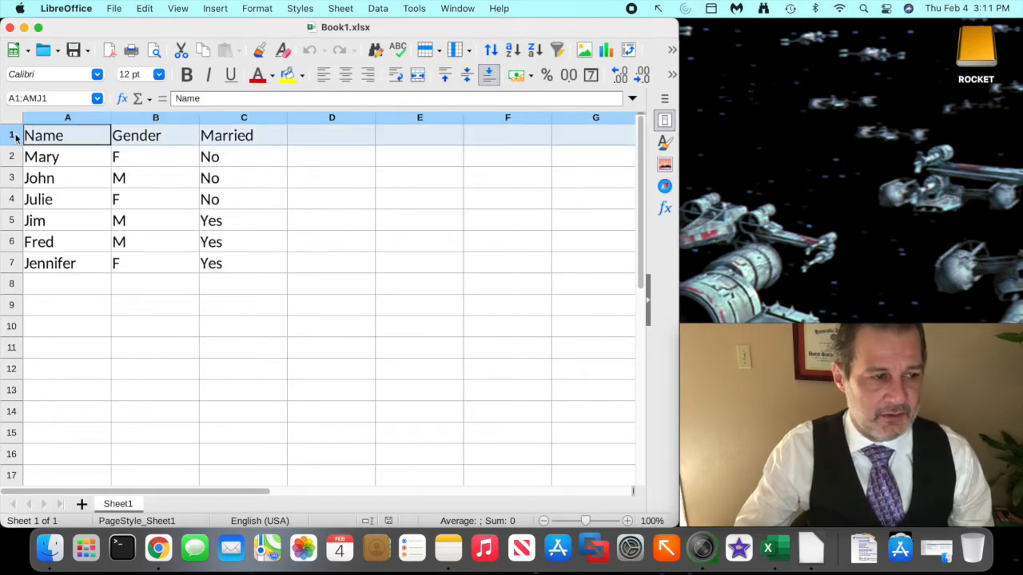
left_click(10, 163)
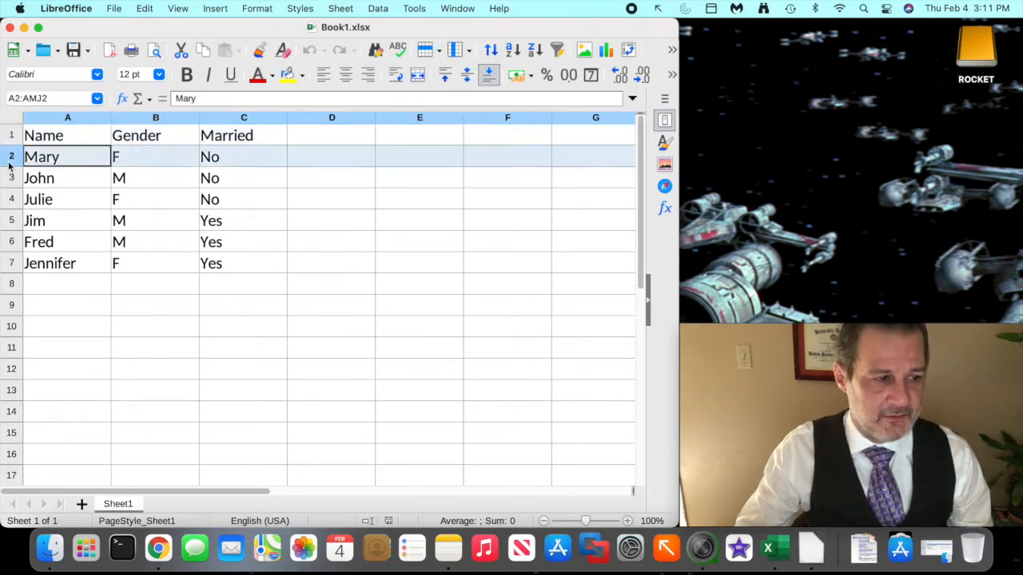
left_click(68, 119)
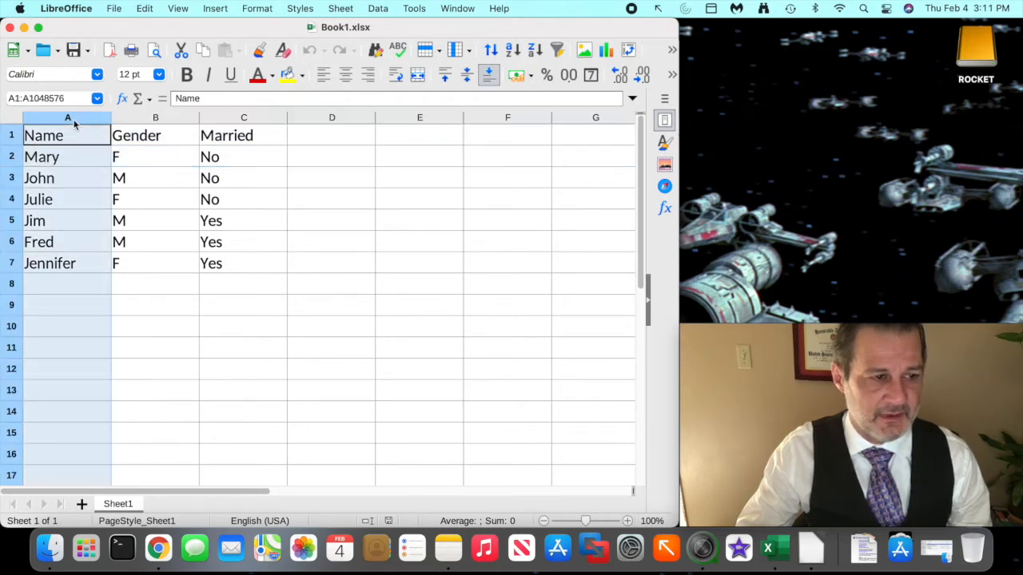
left_click(180, 121)
left_click(245, 120)
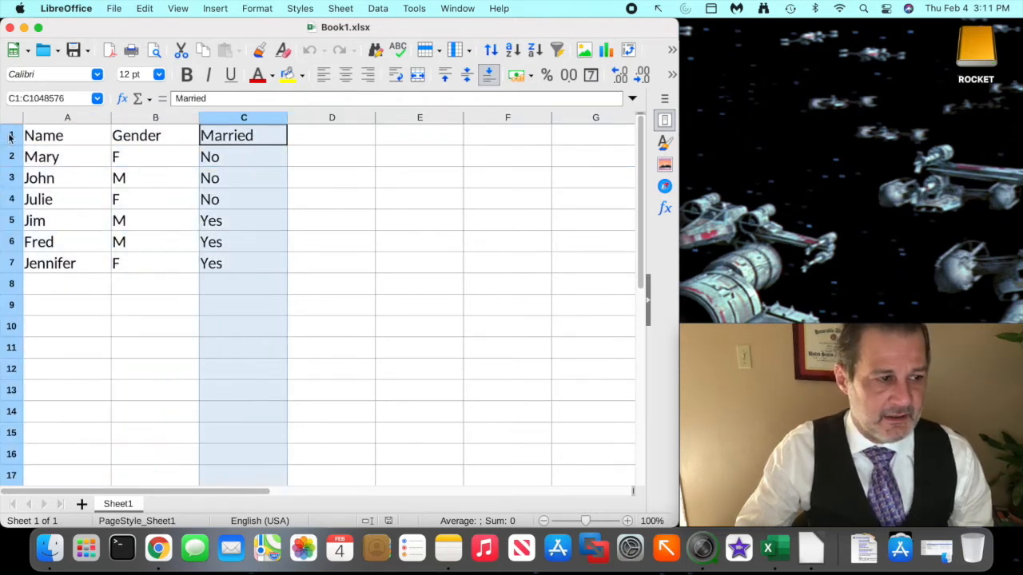
left_click(11, 139)
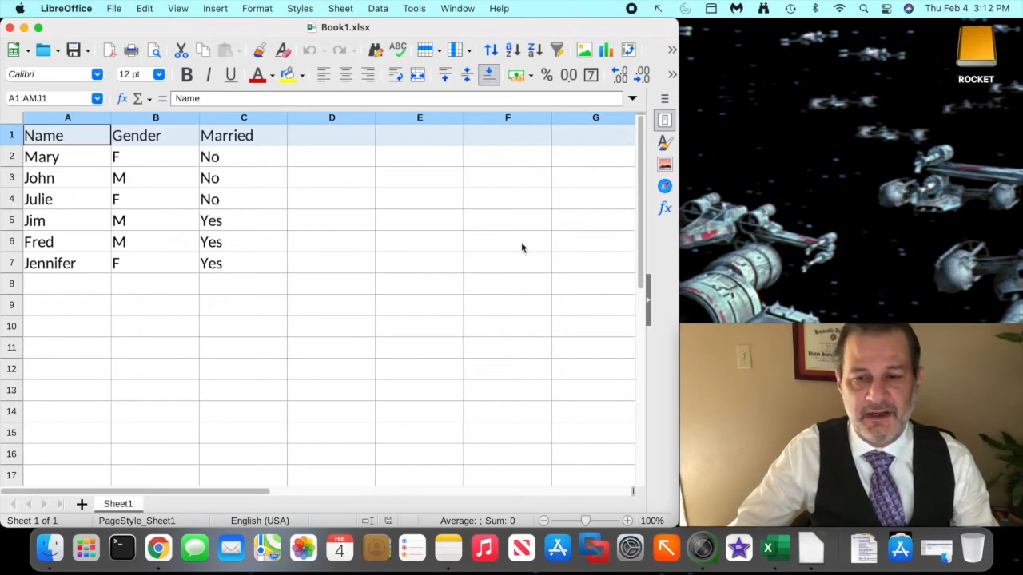
left_click(303, 144)
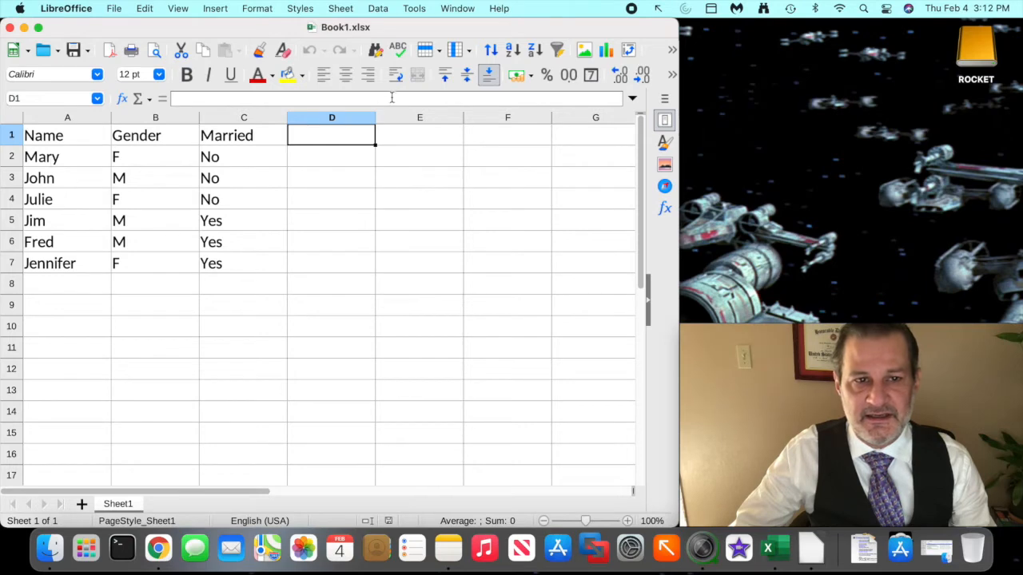
- Turn on AutoFilter for the header row containing Name, Gender and Married
left_click(18, 141)
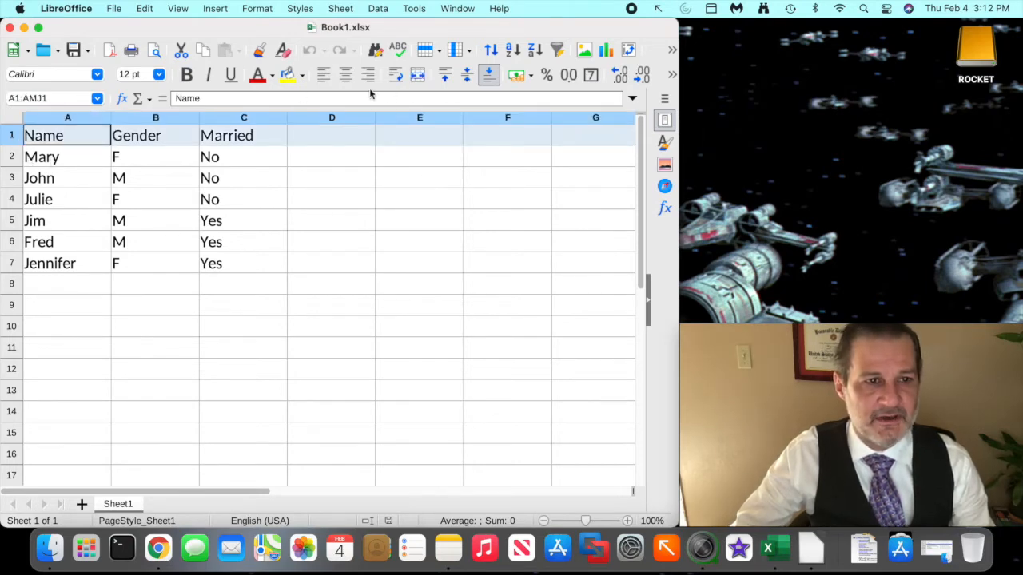
left_click(381, 8)
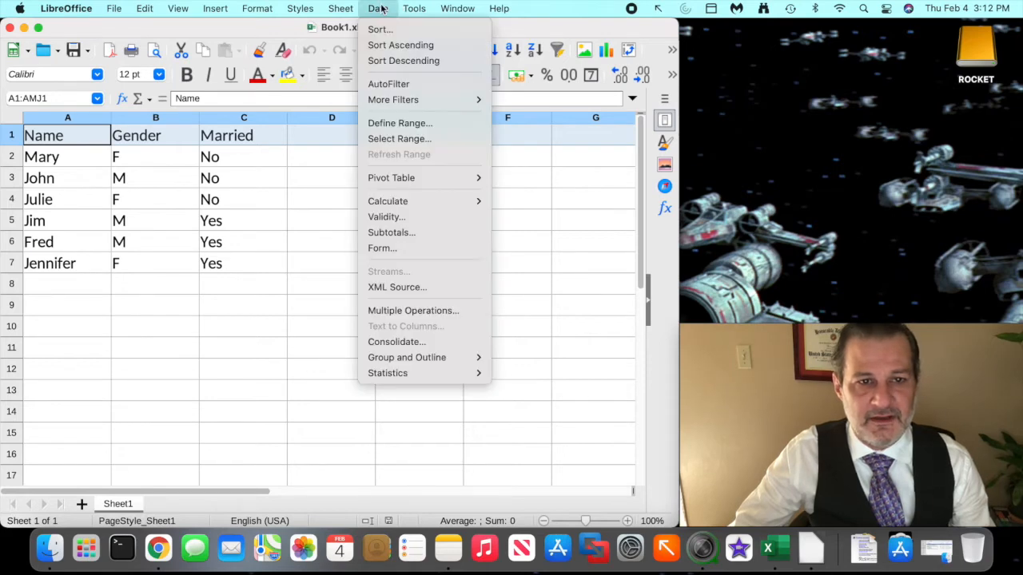
left_click(418, 88)
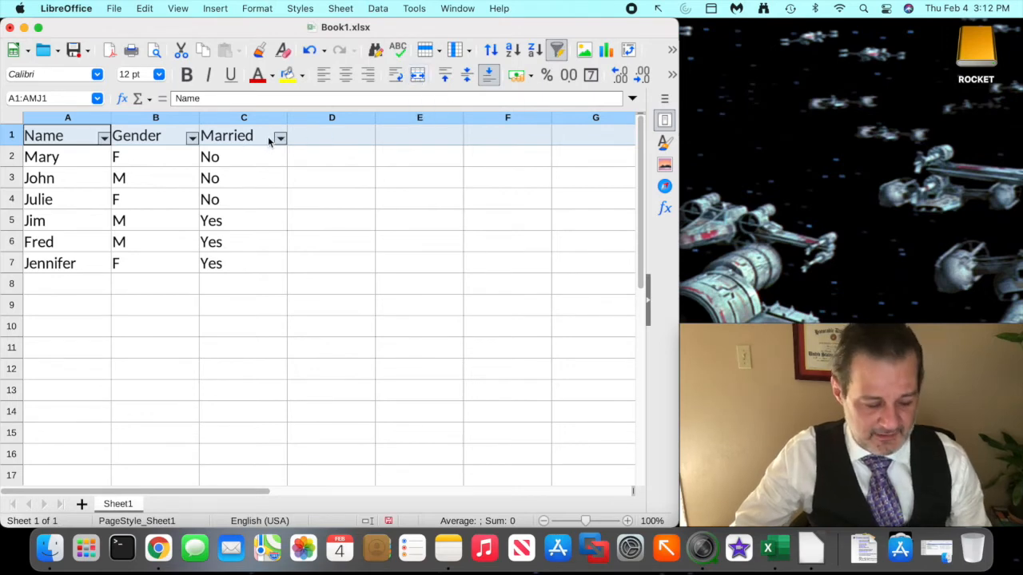
mouse_move(285, 125)
left_mouse_down()
mouse_move(274, 142)
mouse_move(306, 121)
left_mouse_up()
mouse_move(203, 129)
left_mouse_down()
mouse_move(181, 151)
mouse_move(207, 118)
left_mouse_up()
mouse_move(109, 128)
left_mouse_down()
mouse_move(91, 130)
mouse_move(107, 152)
mouse_move(121, 124)
mouse_move(70, 116)
mouse_move(121, 133)
left_mouse_up()
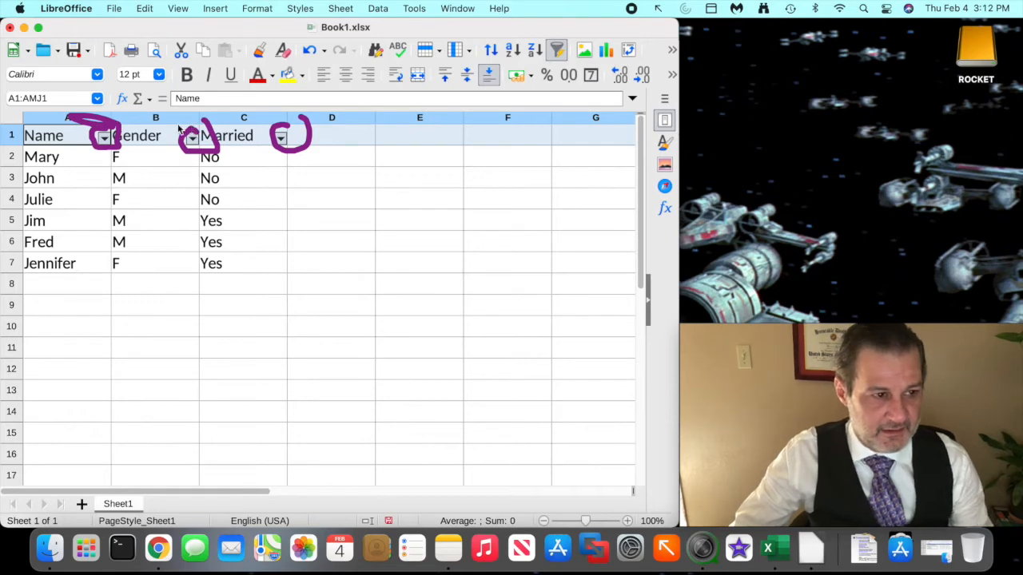
key("Escape")
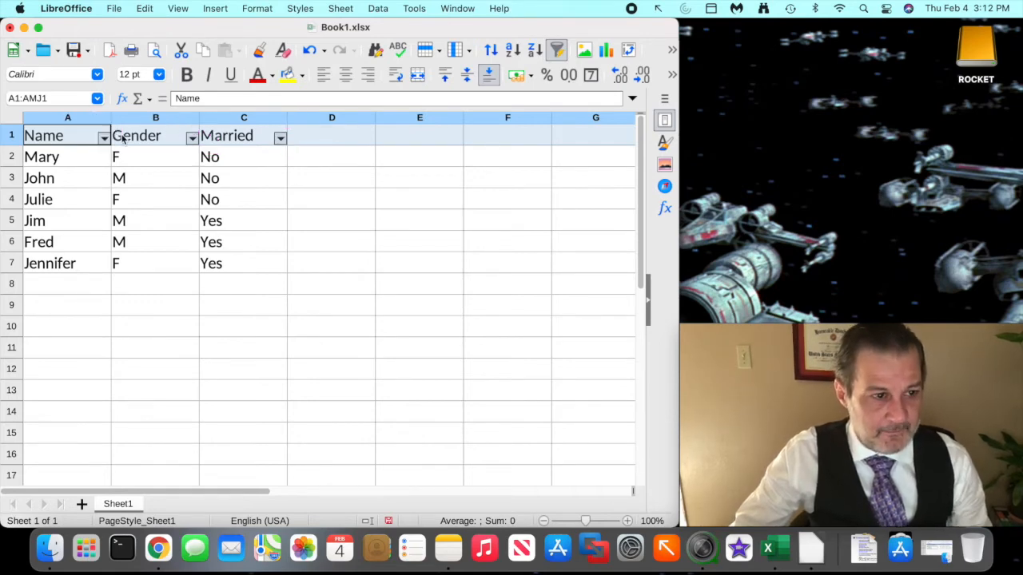
- Filter the Gender column to show only F by excluding M
left_click(194, 140)
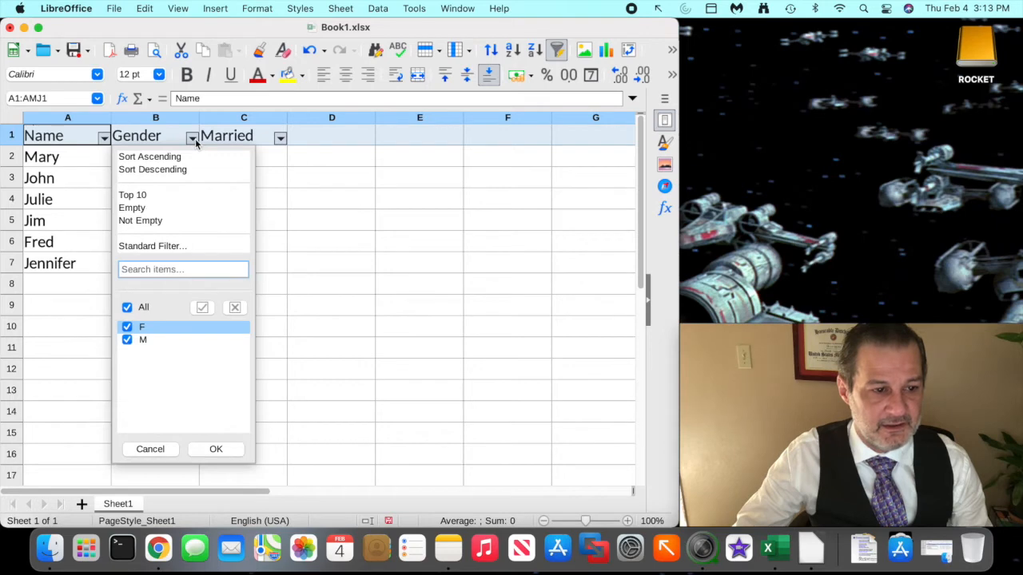
left_click(126, 340)
left_click(216, 450)
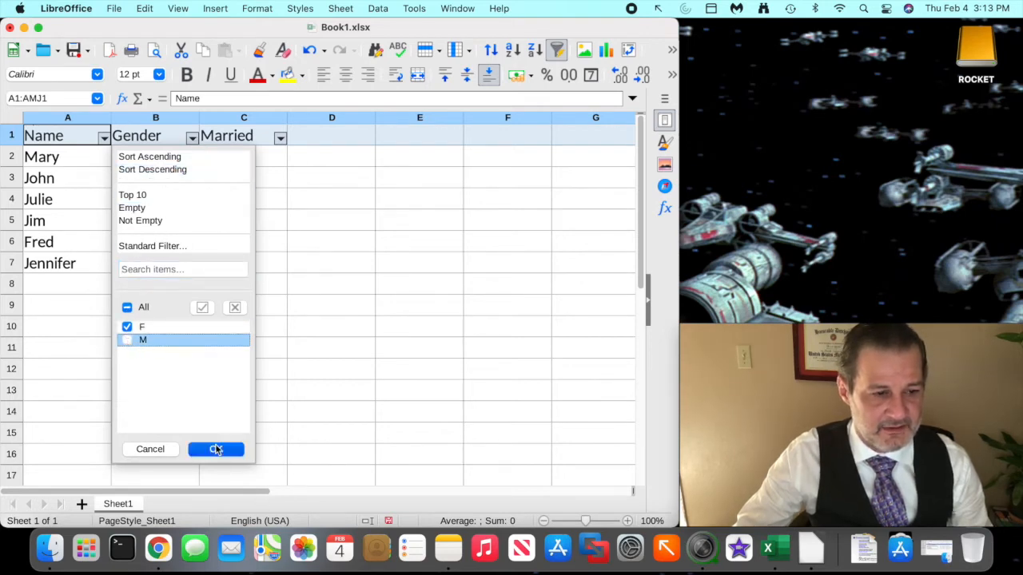
- Include M in the Gender filter again so that every row is shown
right_click(192, 139)
left_click(192, 139)
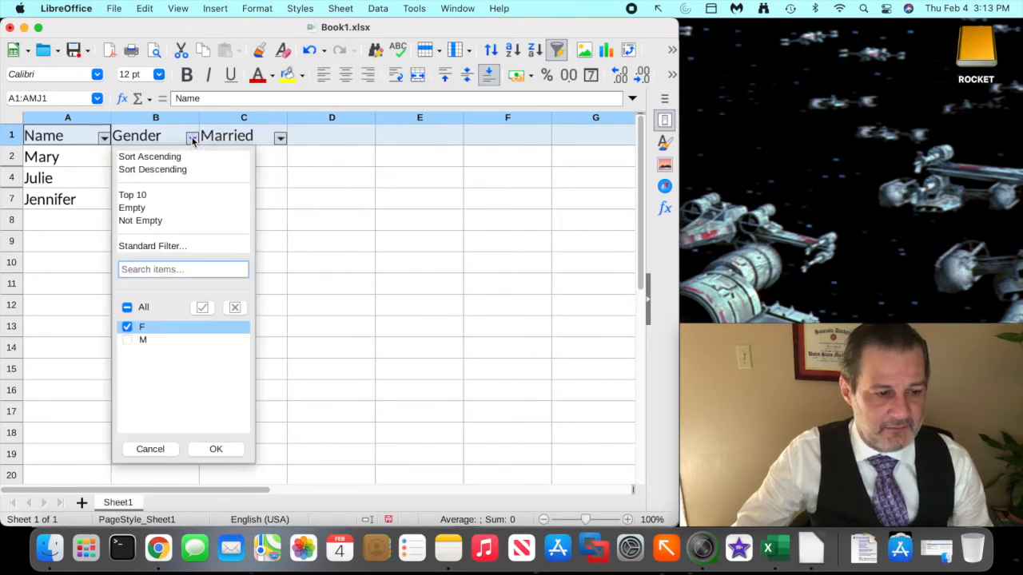
left_click(128, 339)
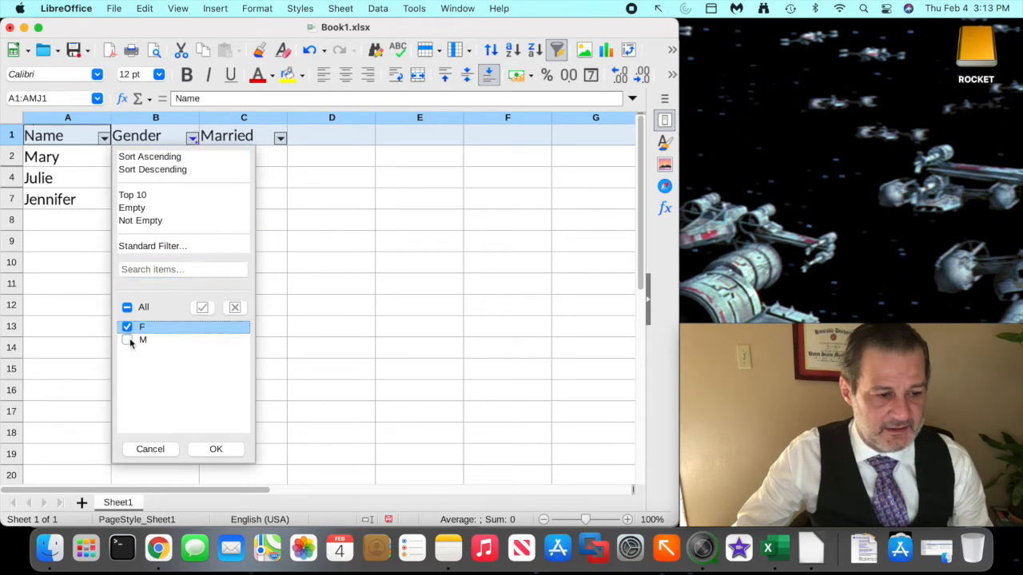
left_click(205, 449)
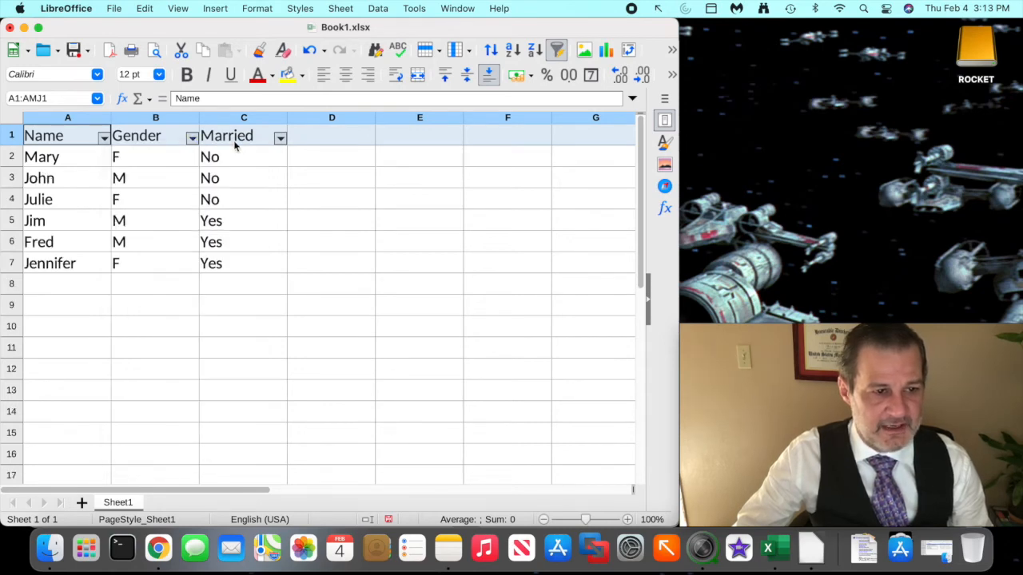
- Filter the Married column to show only Yes by excluding No
left_click(280, 139)
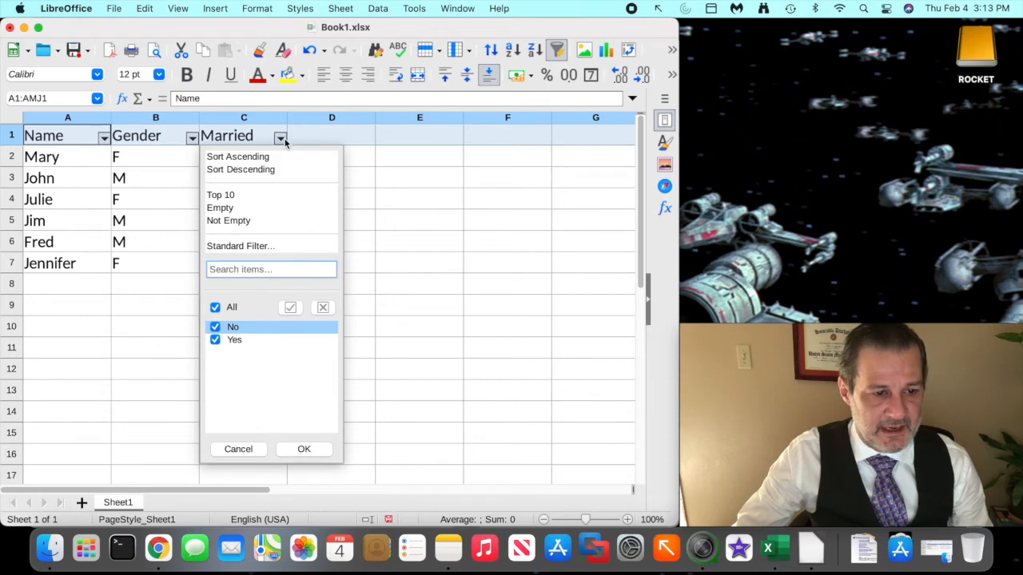
left_click(215, 328)
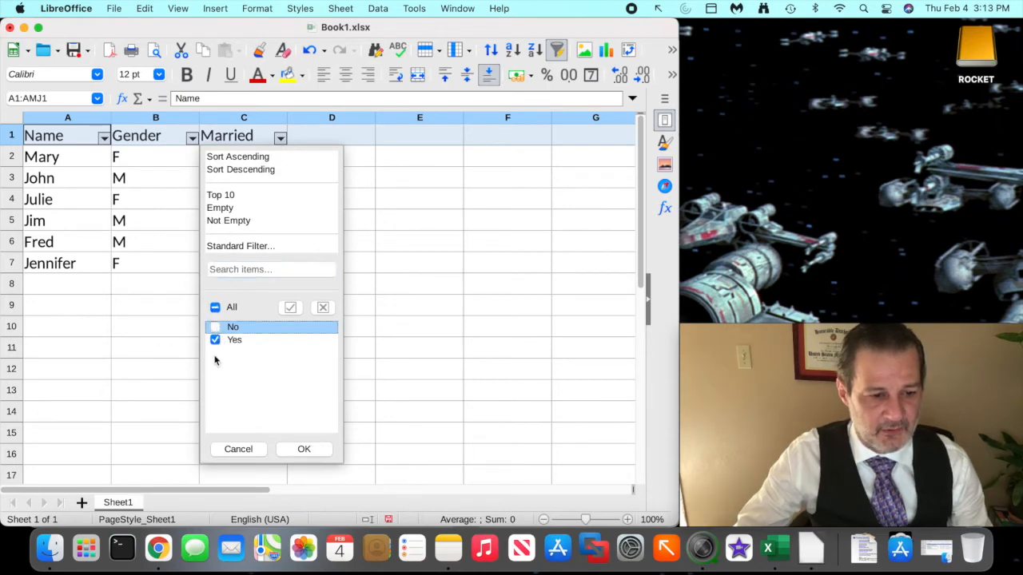
left_click(304, 449)
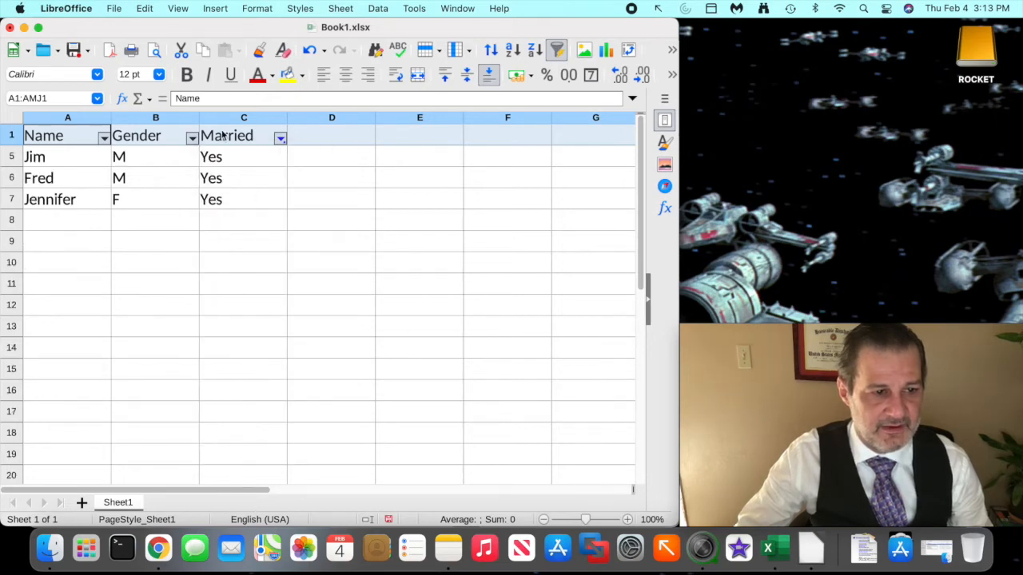
- Include No in the Married filter again so that every row is shown
left_click(281, 141)
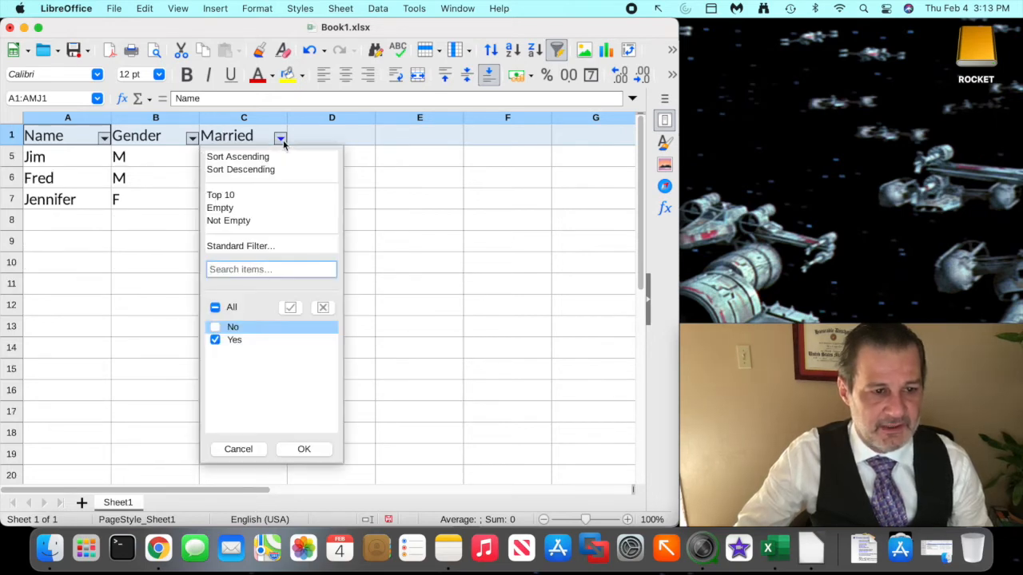
left_click(234, 331)
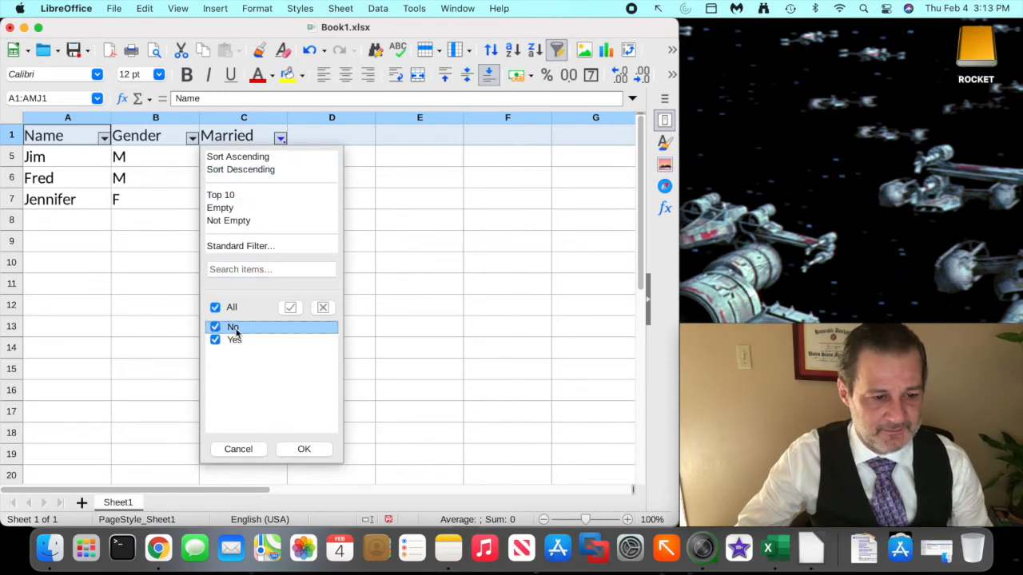
left_click(311, 452)
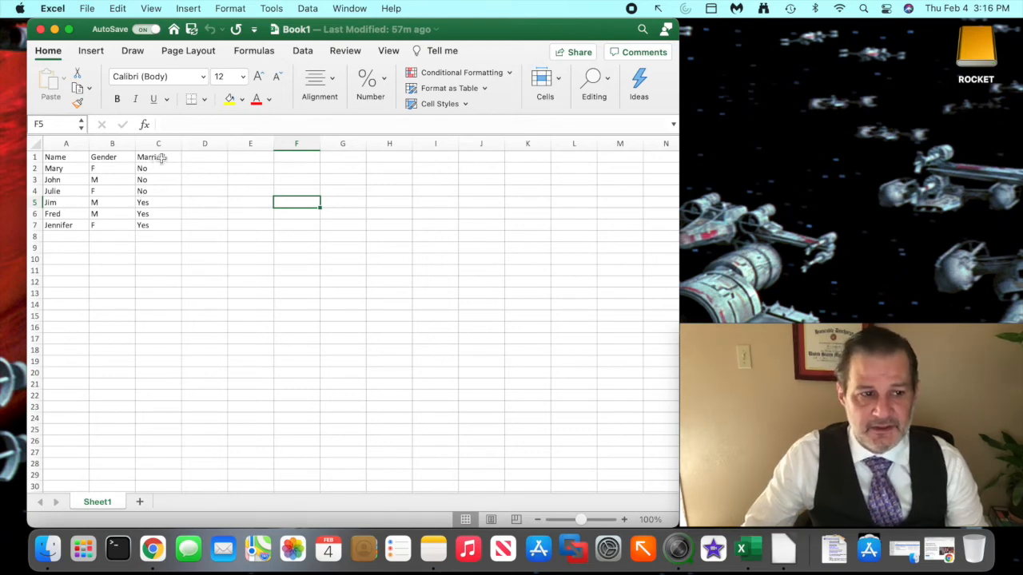
- Apply AutoFilter to row 1 of the Book1 workbook, then clear the row selection
left_click(36, 158)
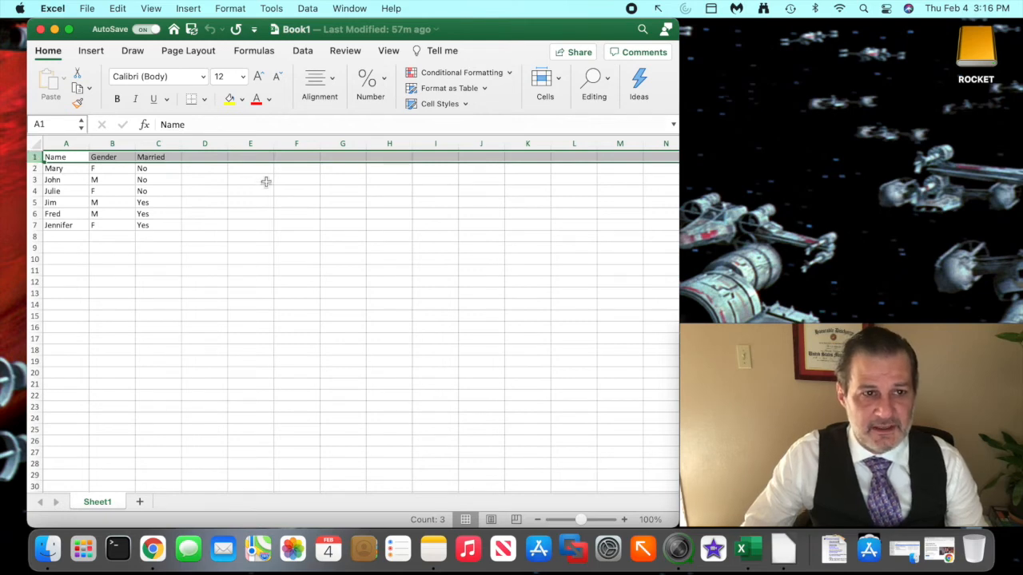
left_click(308, 8)
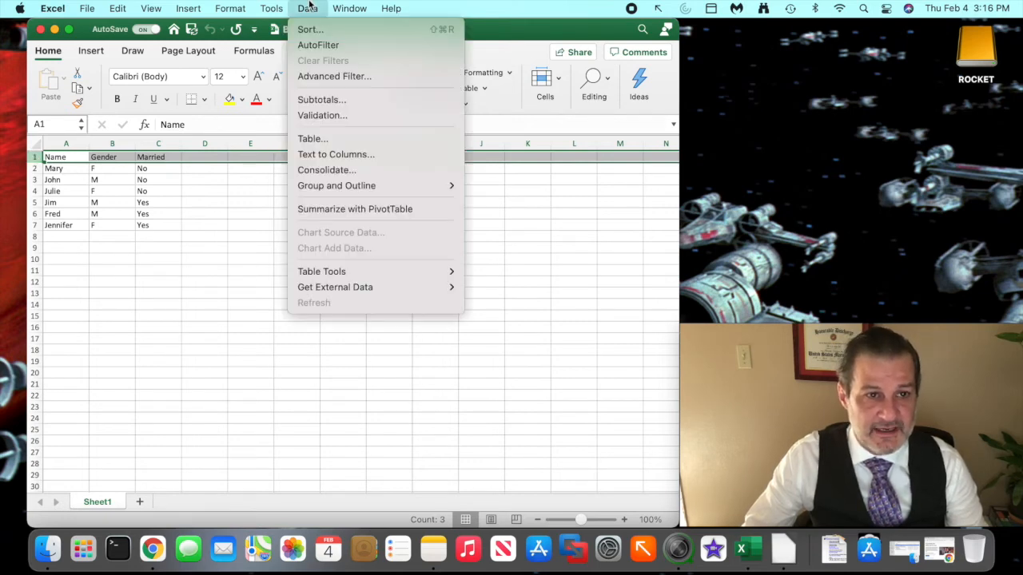
left_click(329, 49)
left_click(196, 237)
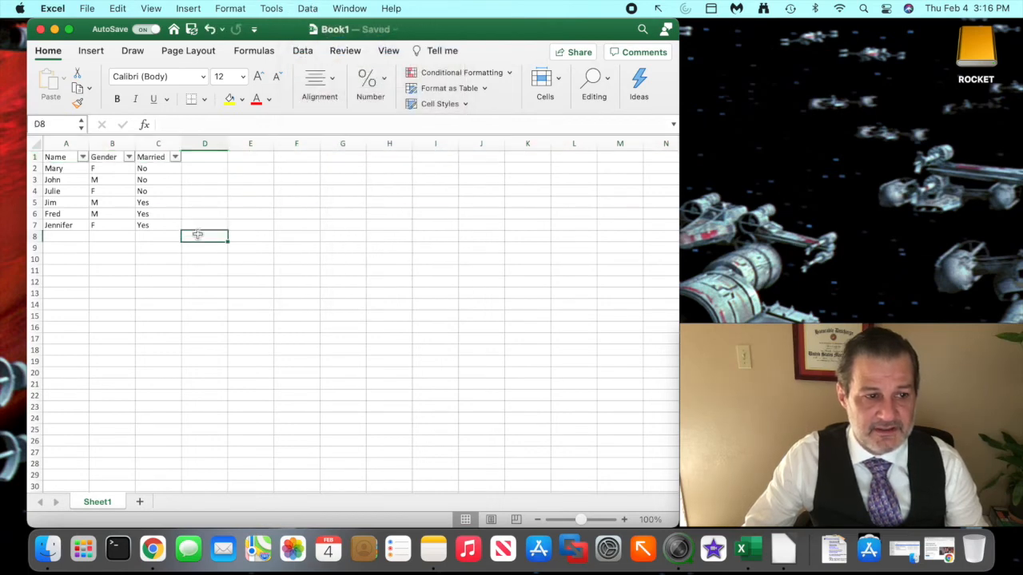
- Filter the Married column to show only No by excluding Yes, and close the filter window
left_click(174, 157)
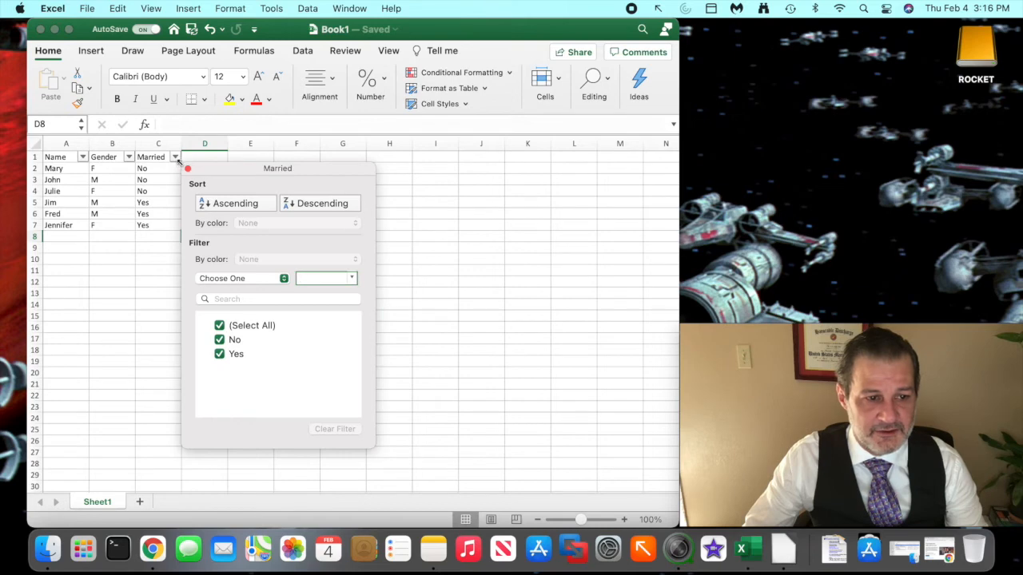
left_click(219, 354)
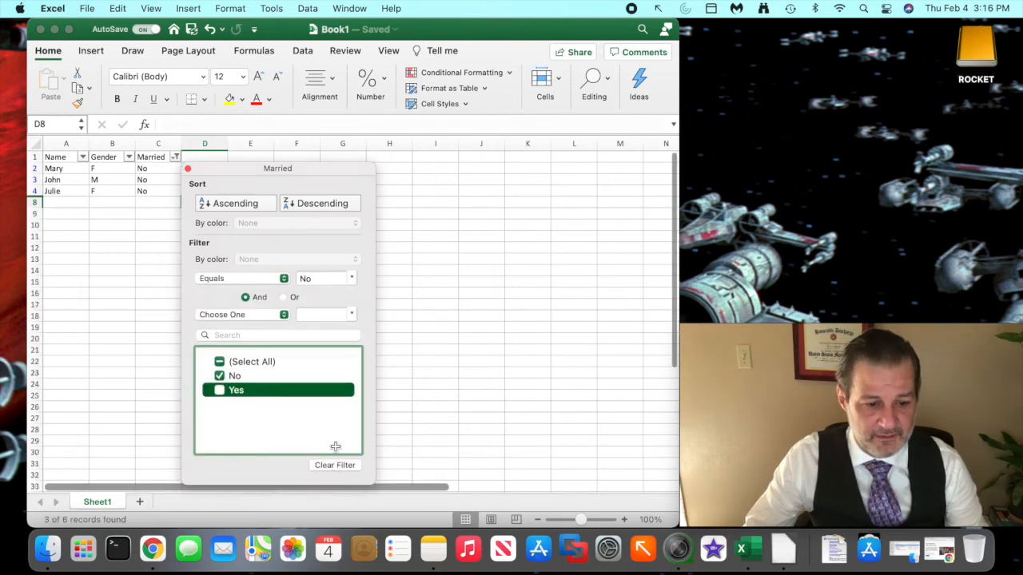
left_click(189, 170)
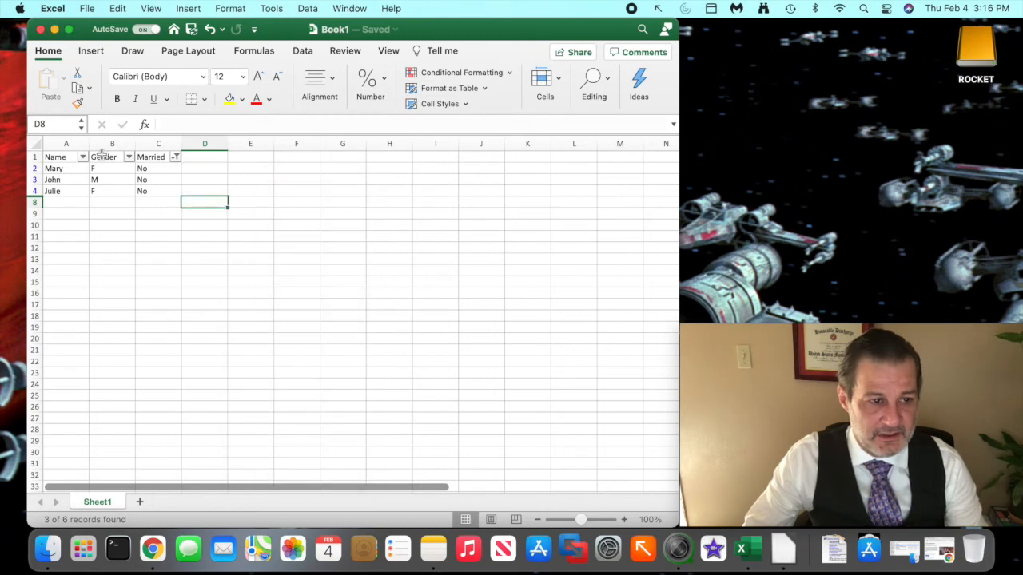
- Include Yes in the Married filter again and close the filter window
left_click(175, 156)
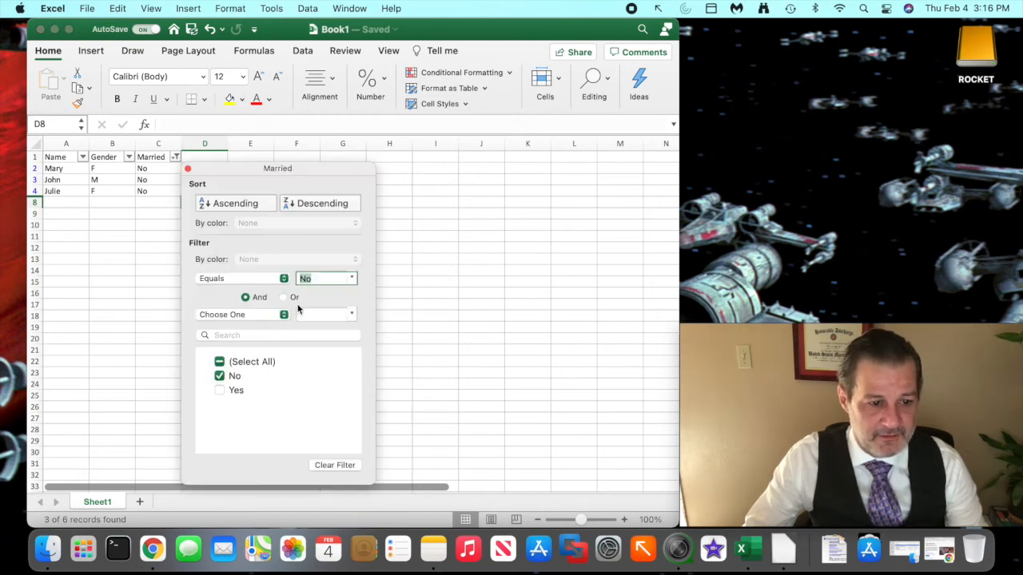
left_click(219, 391)
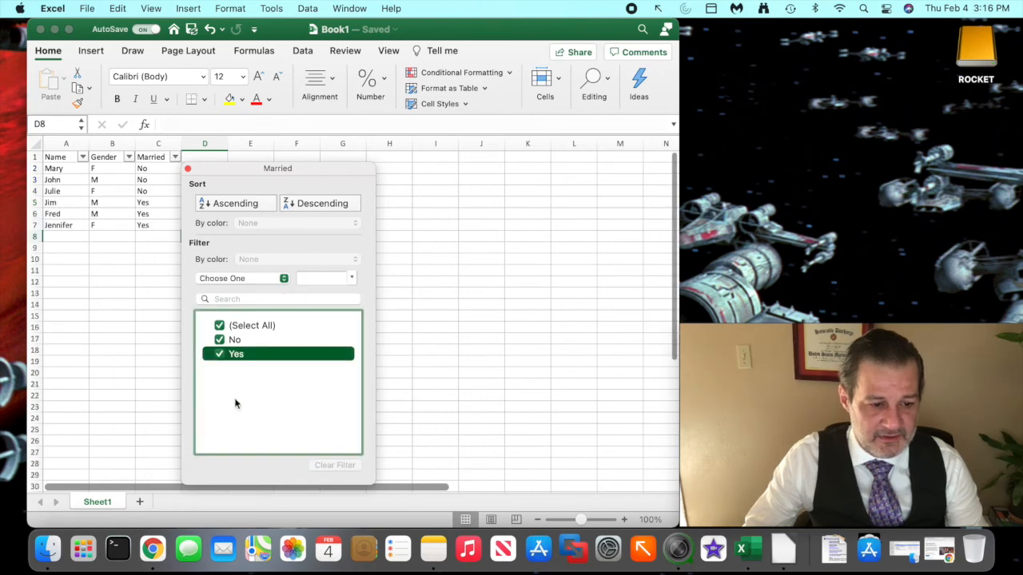
left_click(188, 170)
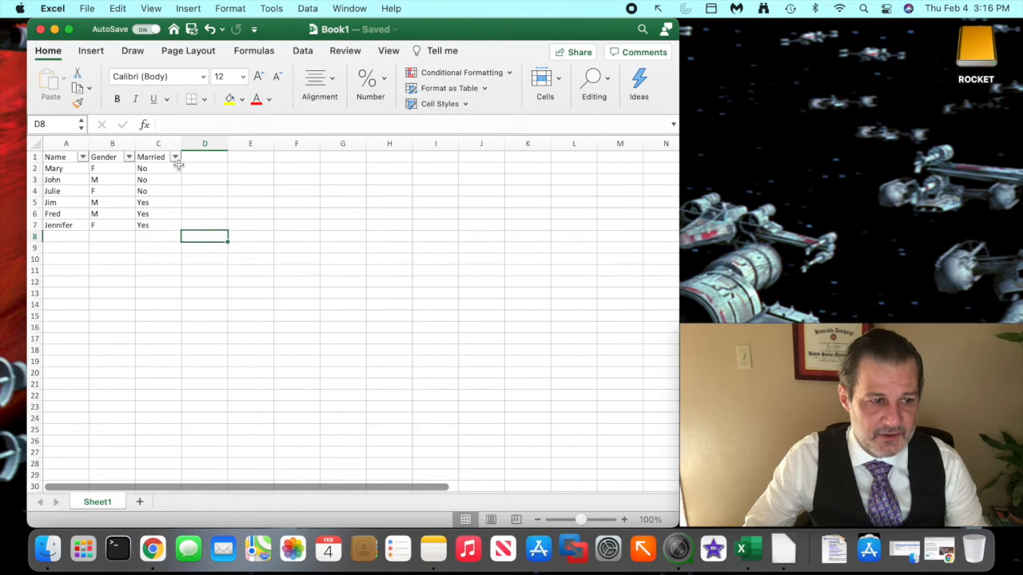
- Limit the Married column to No entries by excluding Yes, and close the filter window
left_click(175, 157)
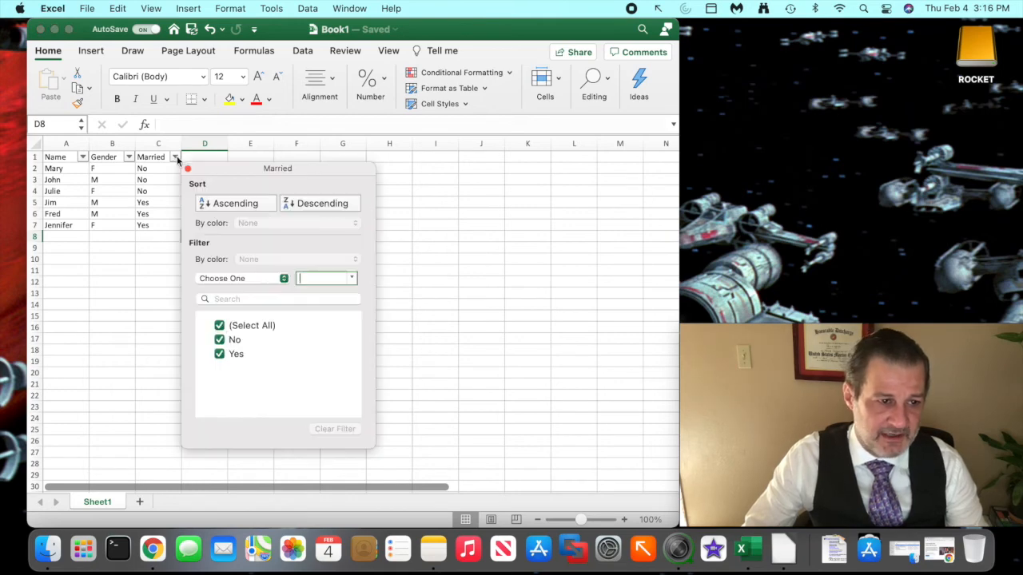
left_click(224, 339)
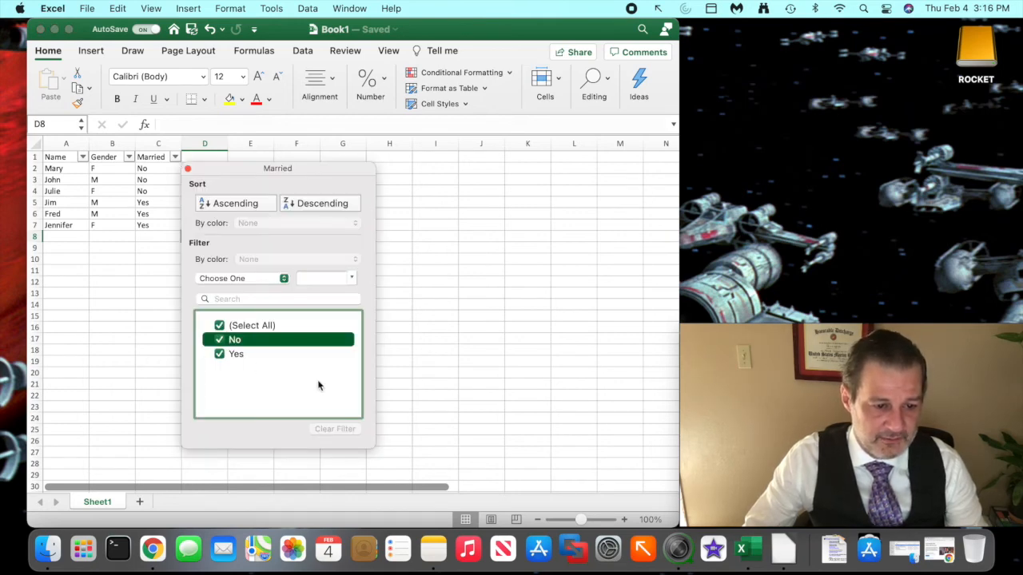
left_click(221, 355)
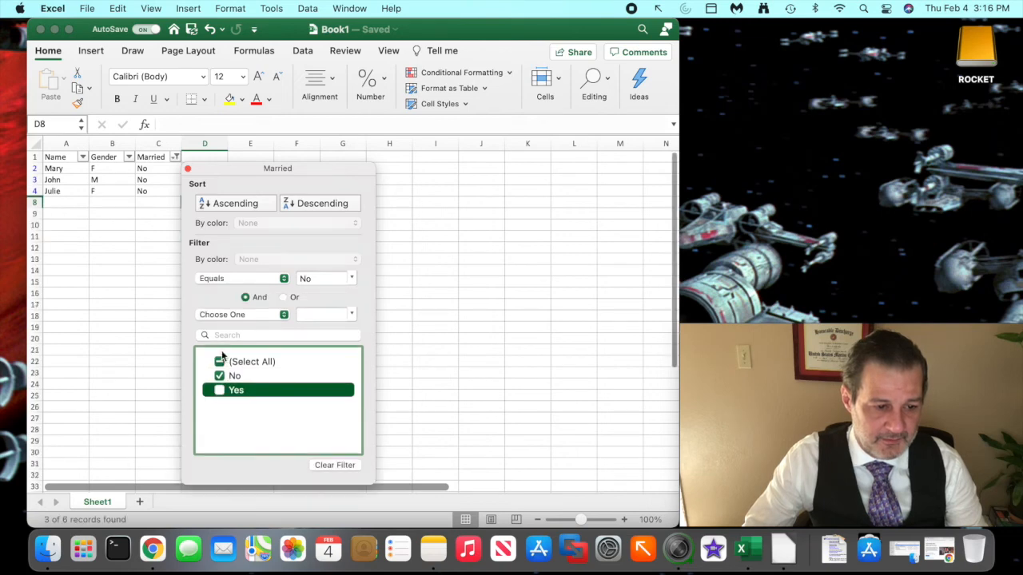
left_click(188, 170)
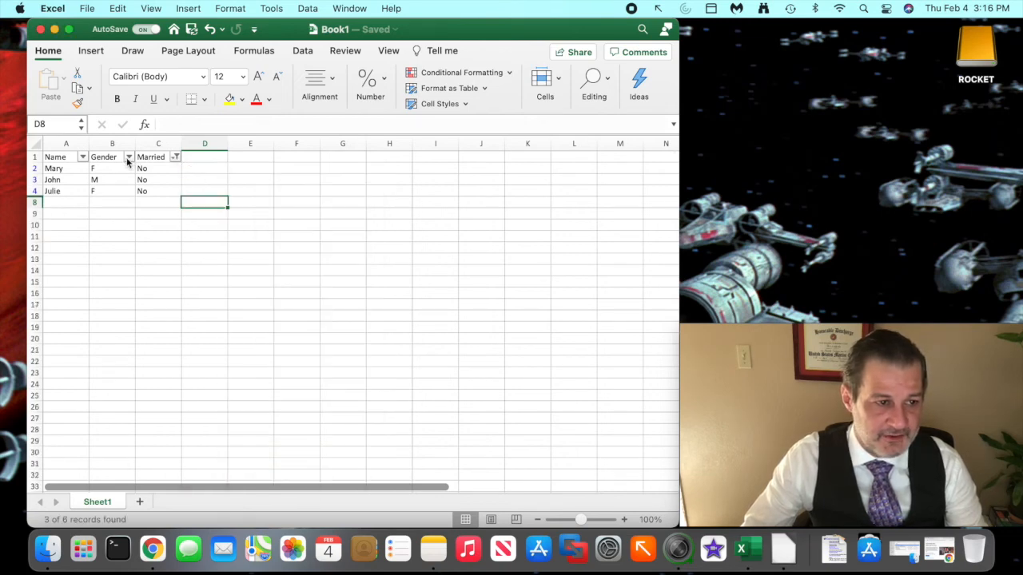
- Filter the Gender column to F by excluding M, keeping the Married filter, and close the filter window
left_click(128, 157)
left_click(174, 354)
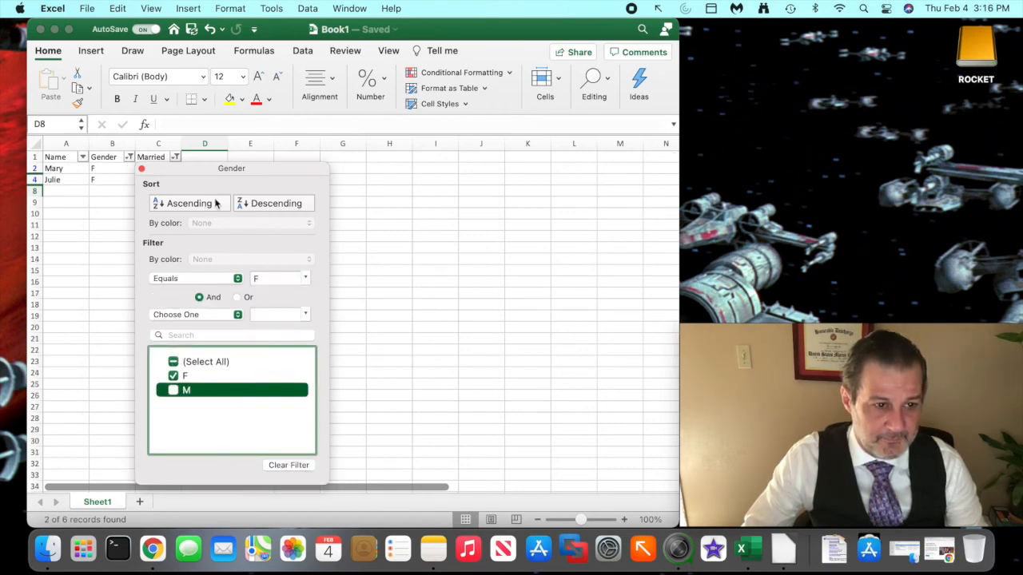
left_click(141, 169)
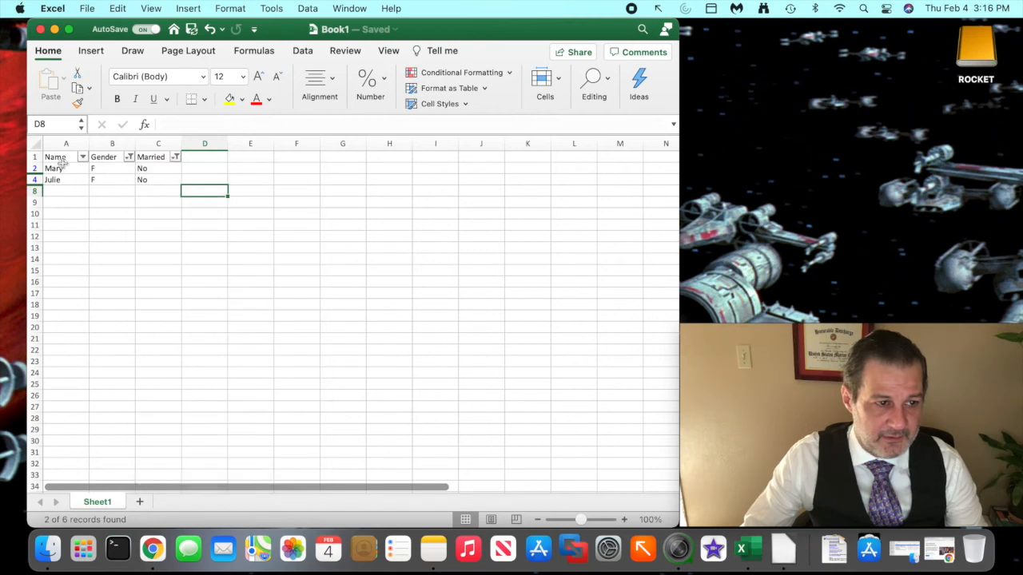